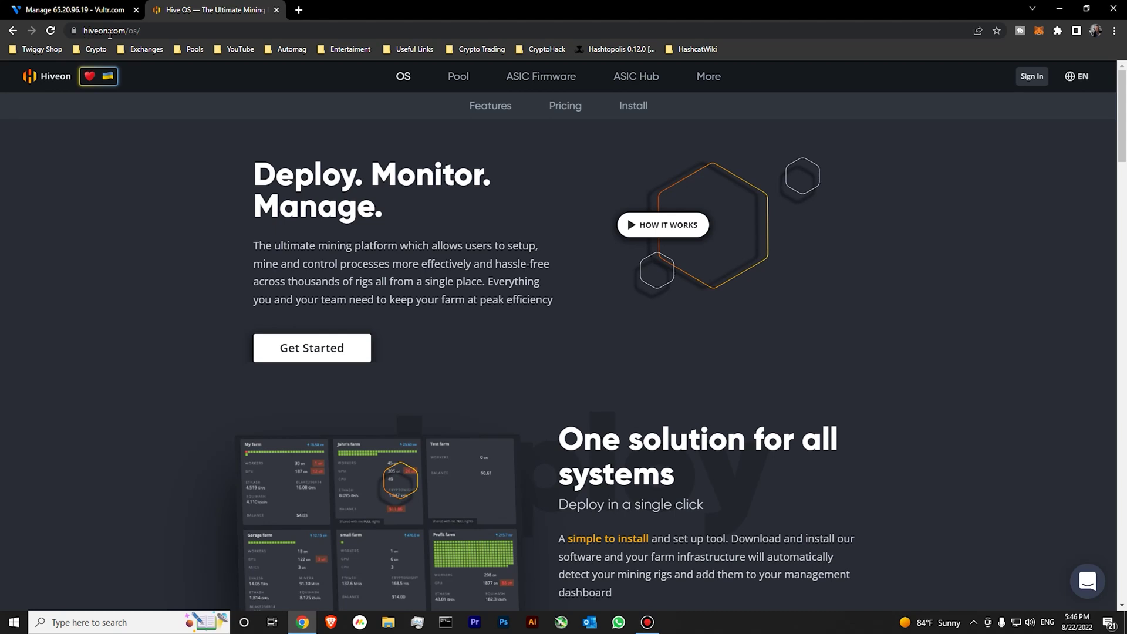
# - Download the stable Hive OS GPU image (hiveos-0.6-217) as a ZIP and scroll to the Write section
pyautogui.click(148, 31)
pyautogui.click(632, 107)
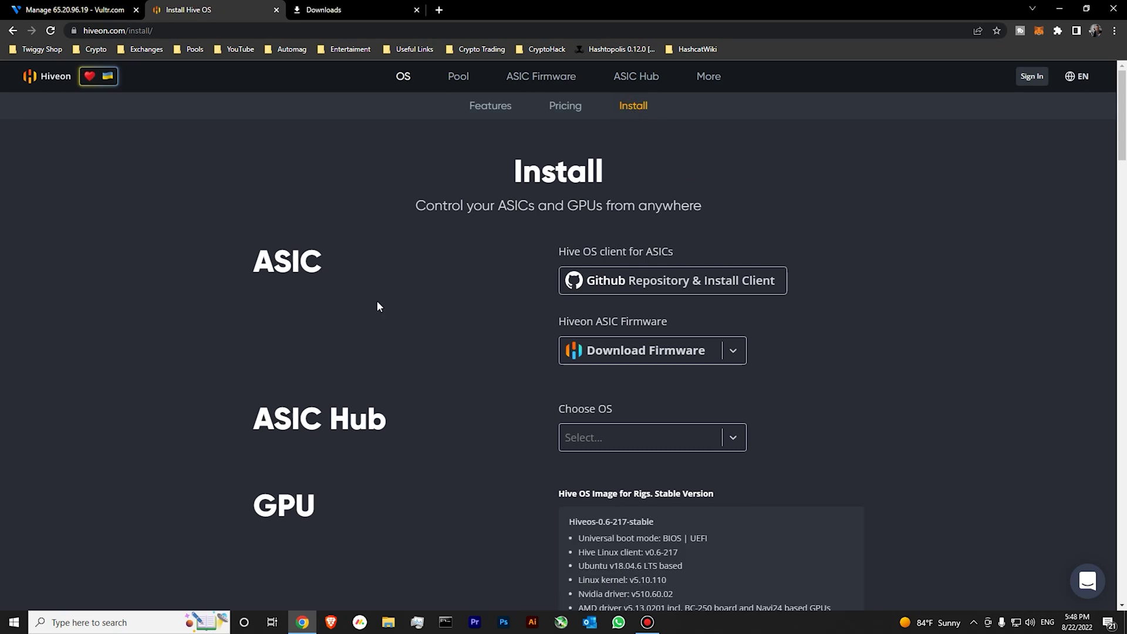
pyautogui.scroll(-4, 418, 285)
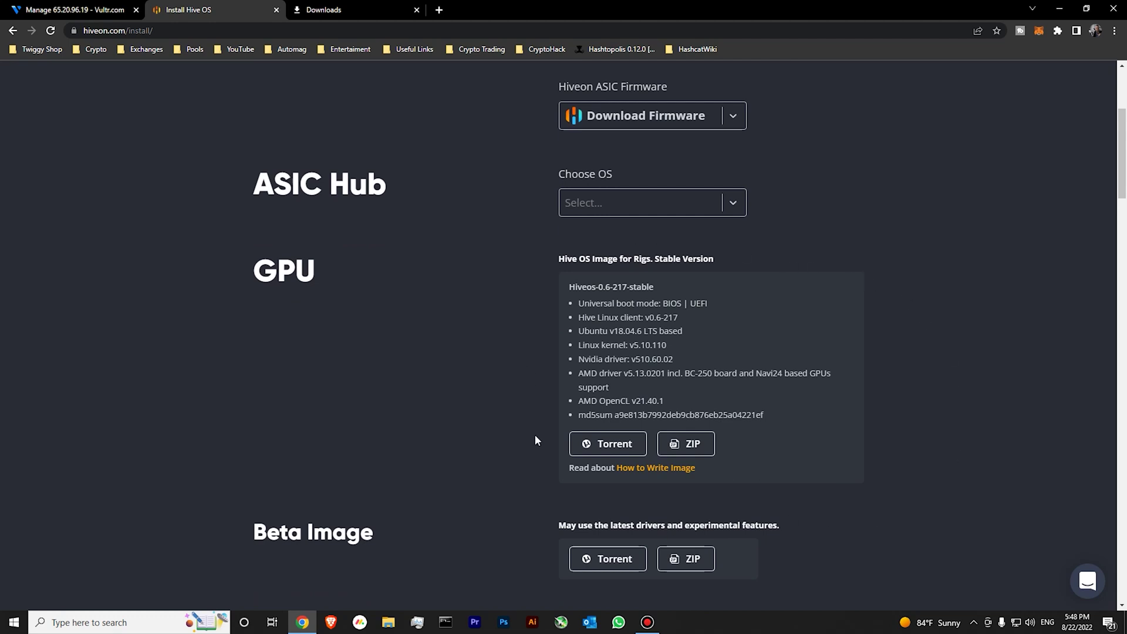
pyautogui.click(685, 452)
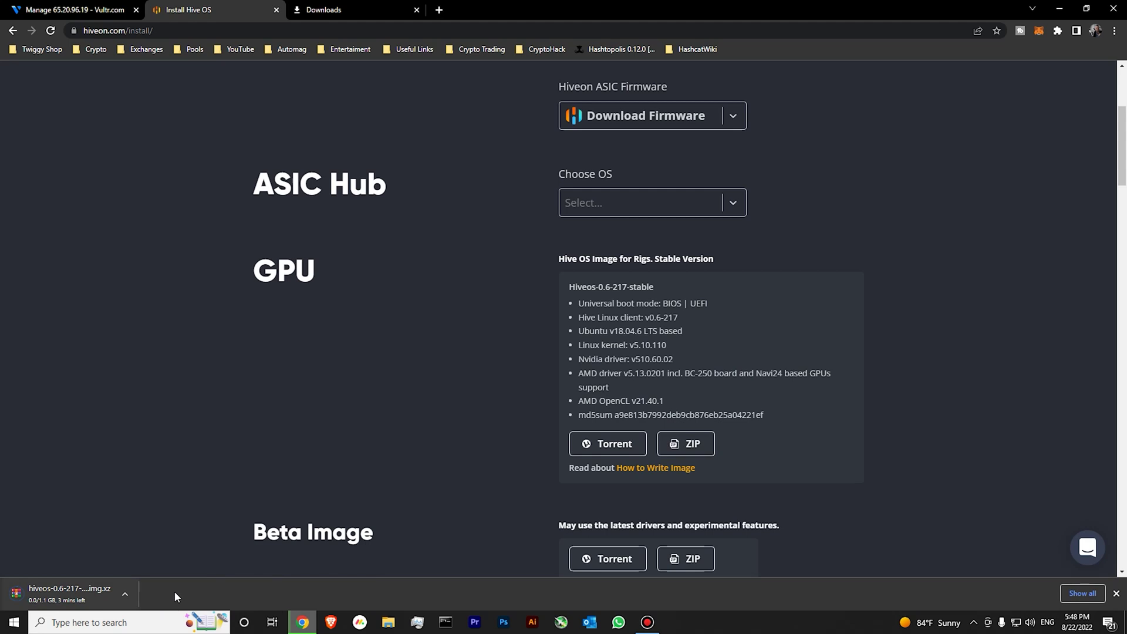
pyautogui.scroll(-1, 47, 547)
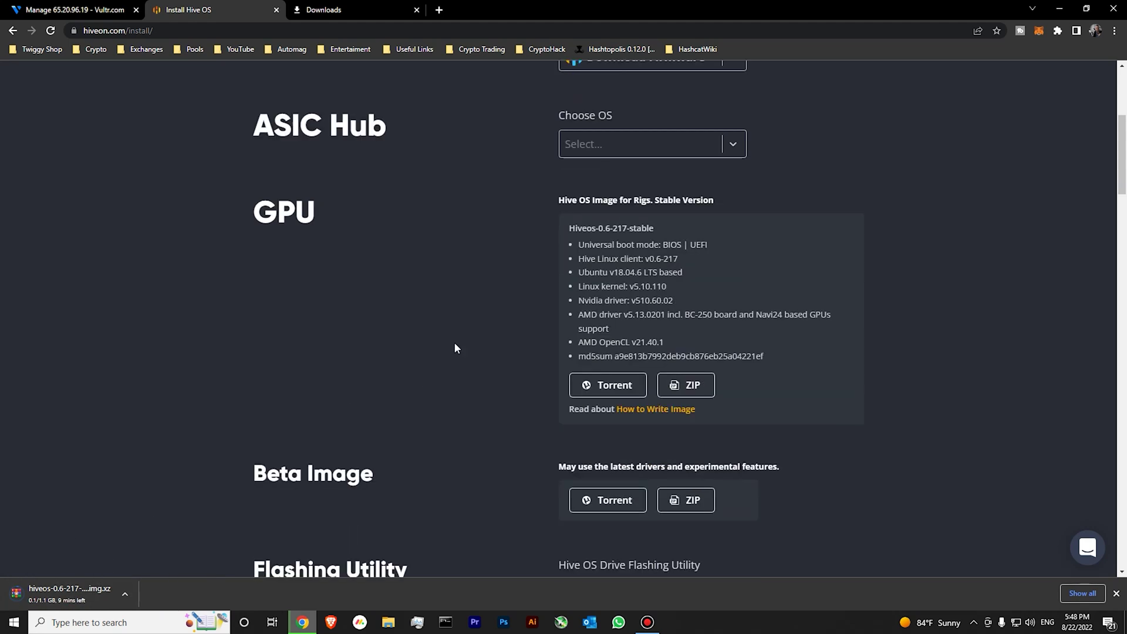
pyautogui.scroll(-9, 495, 327)
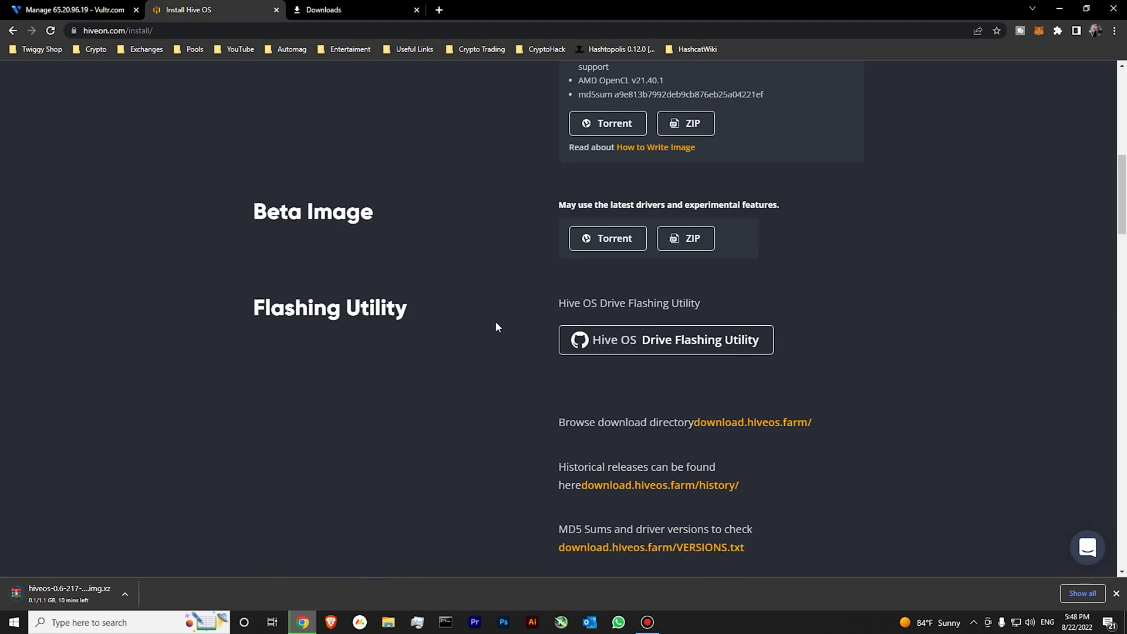
pyautogui.scroll(-4, 495, 322)
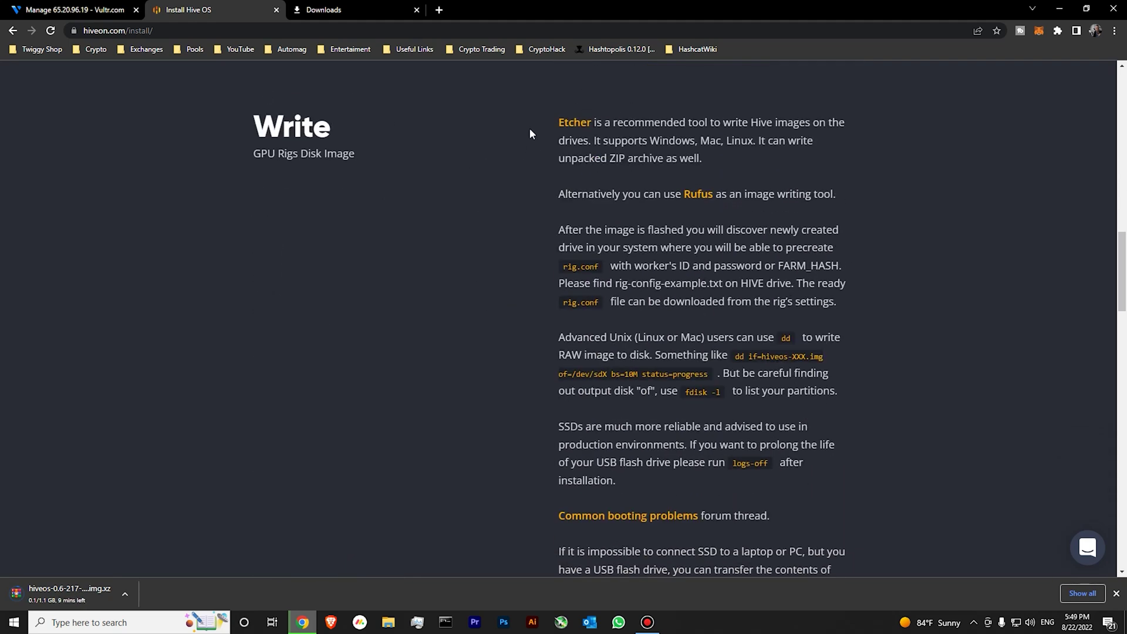
# - Download the portable Windows balenaEtcher and launch it
pyautogui.click(570, 130)
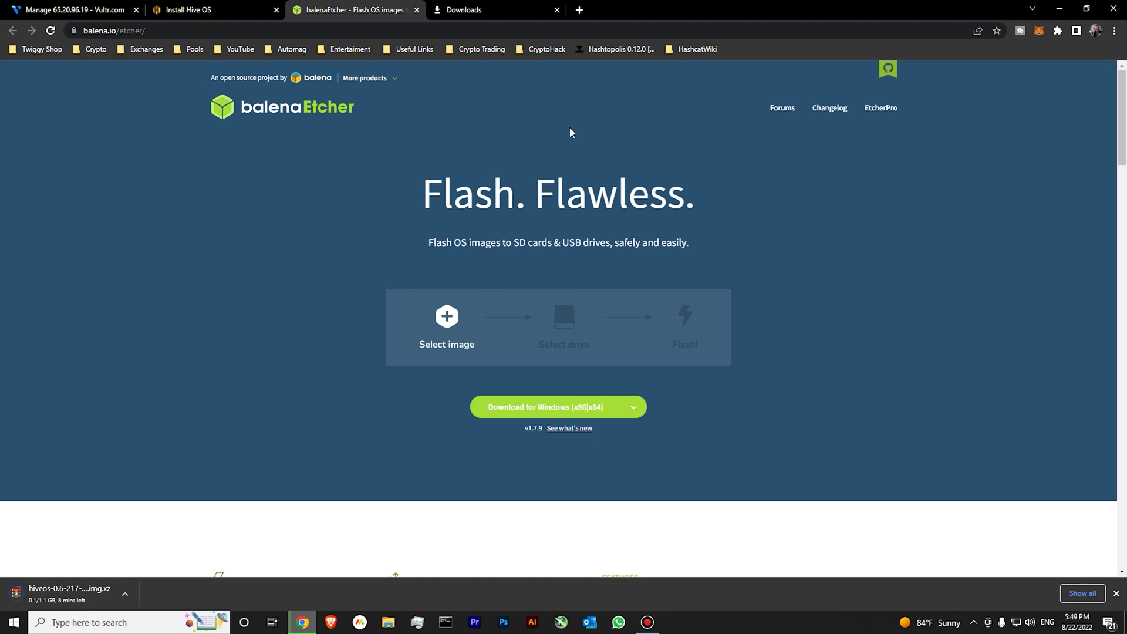
pyautogui.click(634, 408)
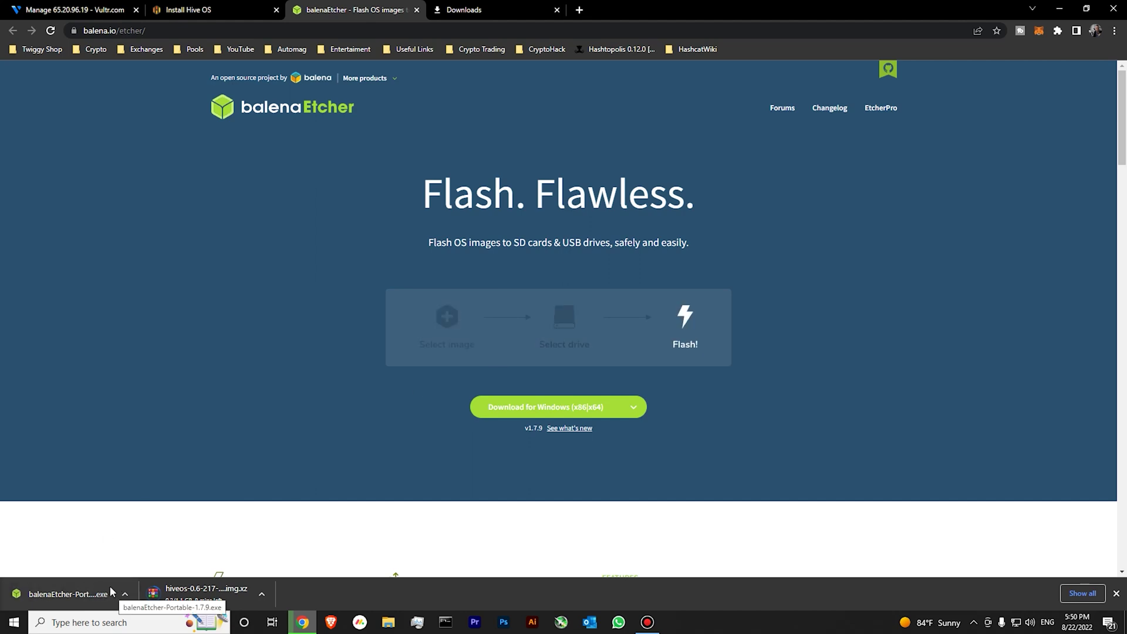
pyautogui.click(69, 596)
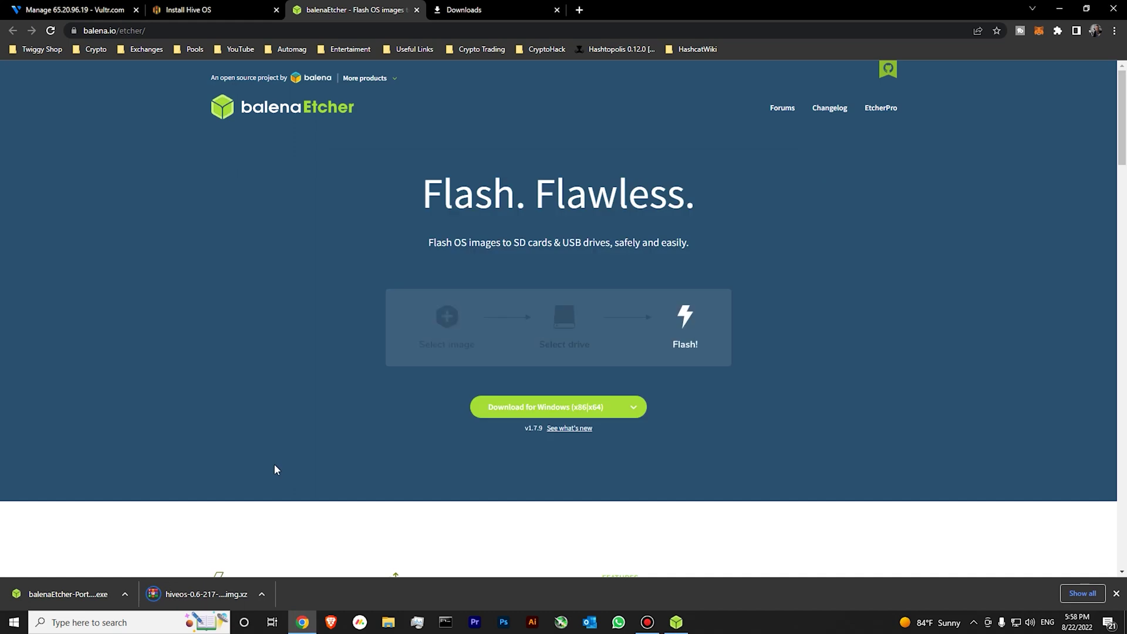
# - Open the downloaded hiveos-0.6-217 .img.xz archive from the Downloads folder
pyautogui.click(263, 594)
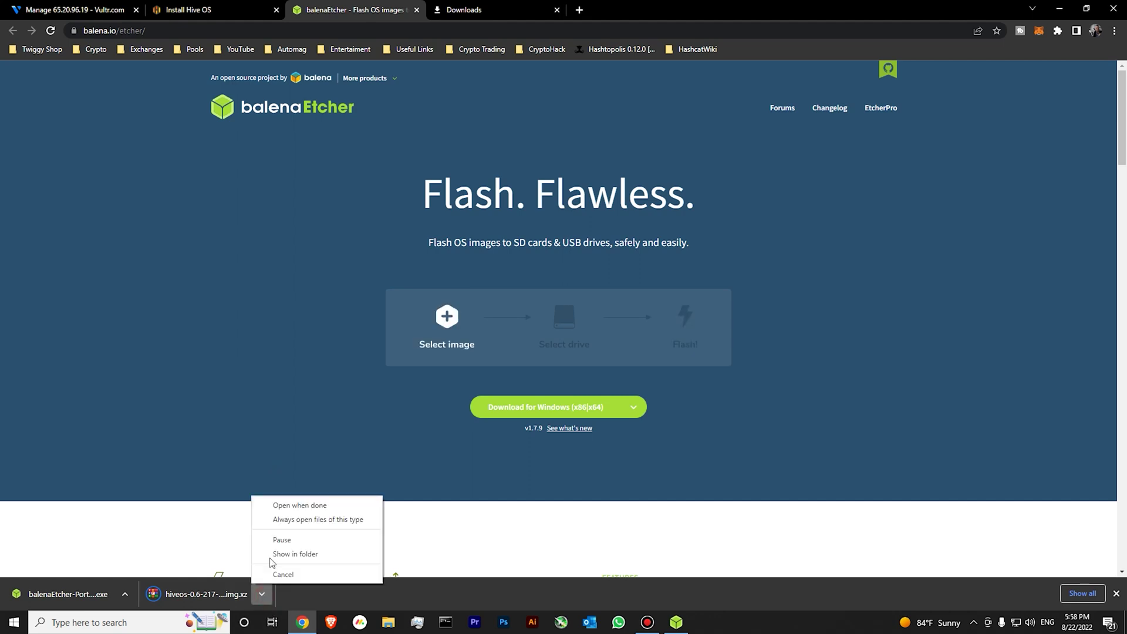
pyautogui.click(273, 550)
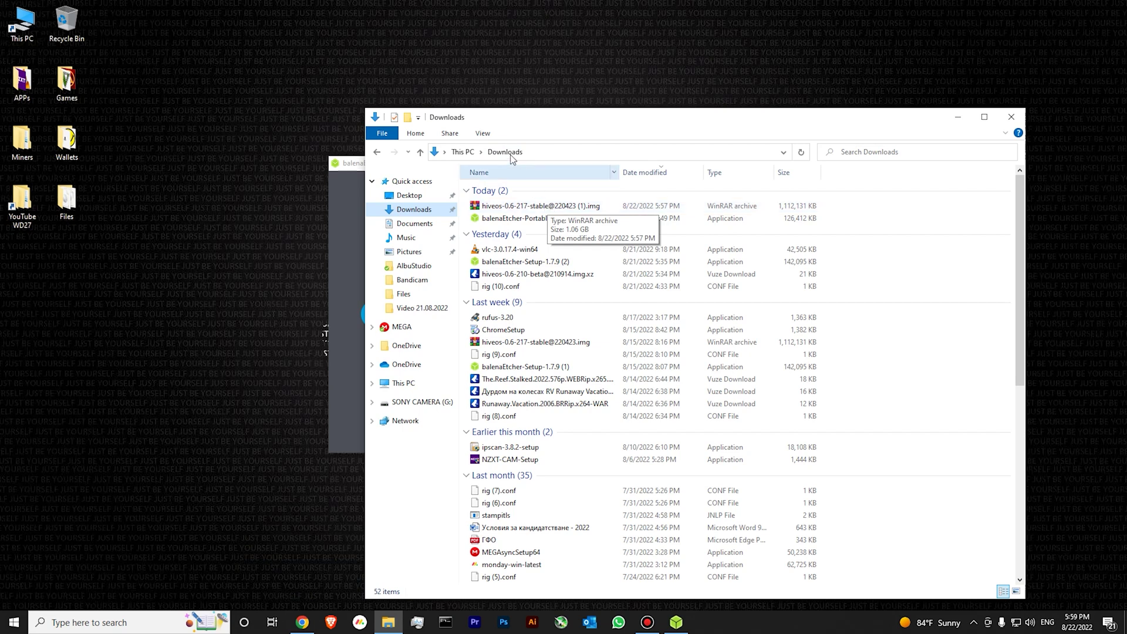
pyautogui.doubleClick(517, 207)
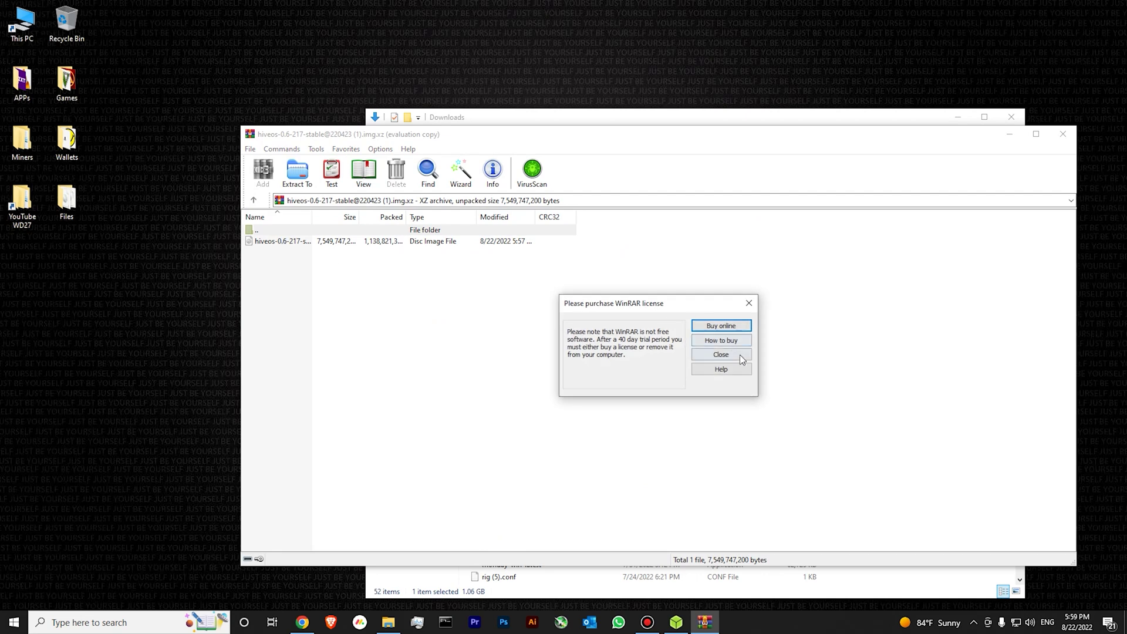
# - Extract the hiveos-0.6-217 .img disc image onto the desktop, then close WinRAR
pyautogui.click(739, 354)
pyautogui.moveTo(276, 247); pyautogui.dragTo(65, 255)
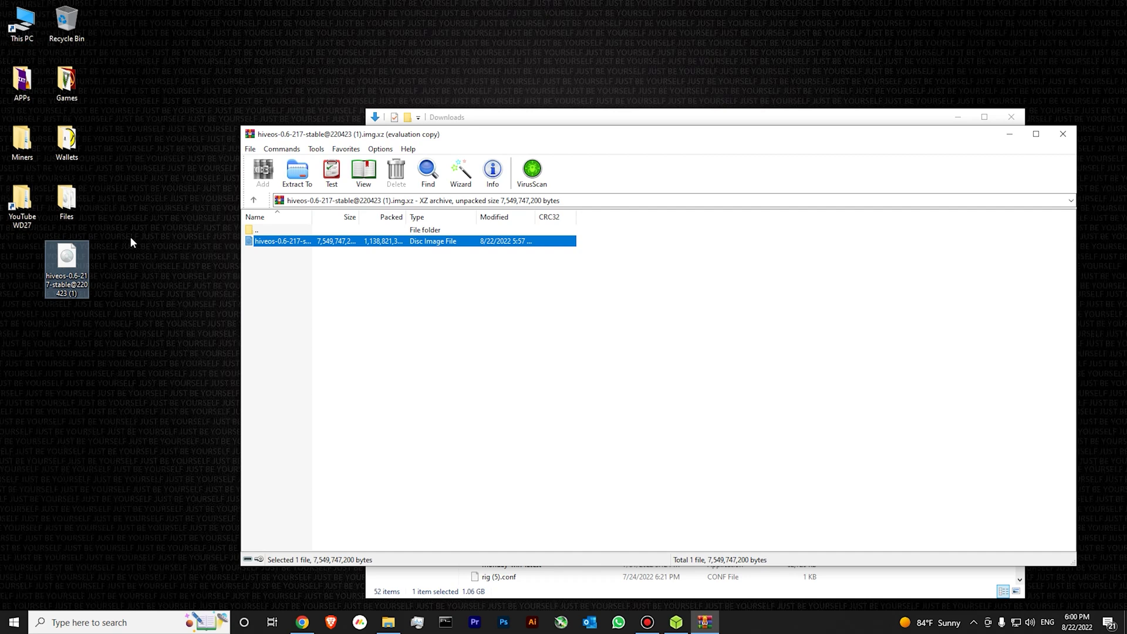
pyautogui.click(139, 304)
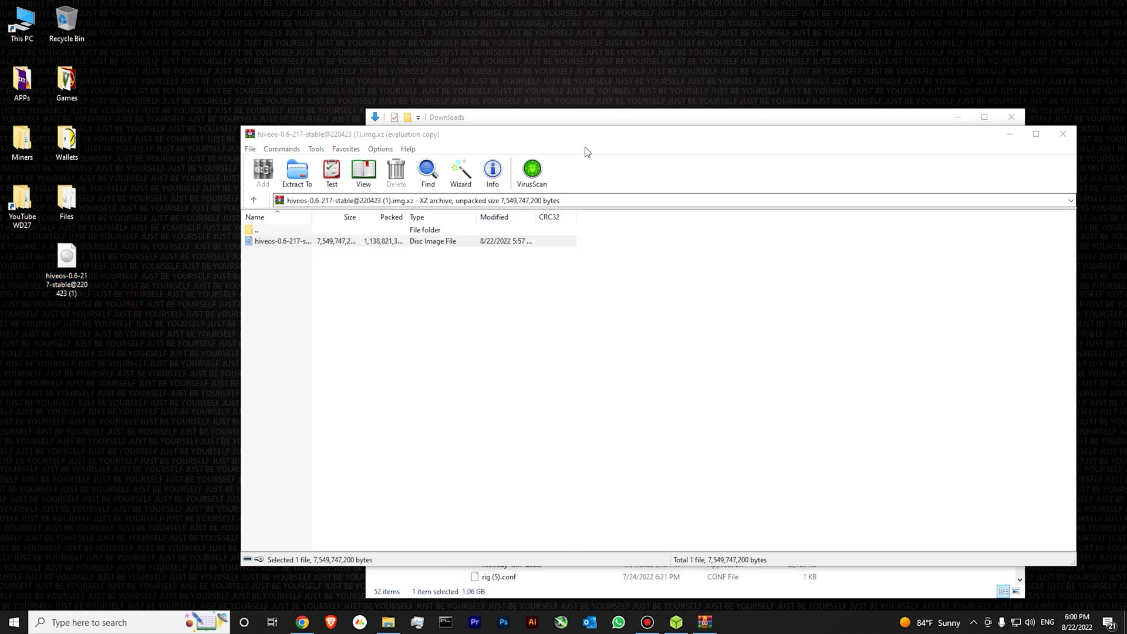
pyautogui.click(1073, 138)
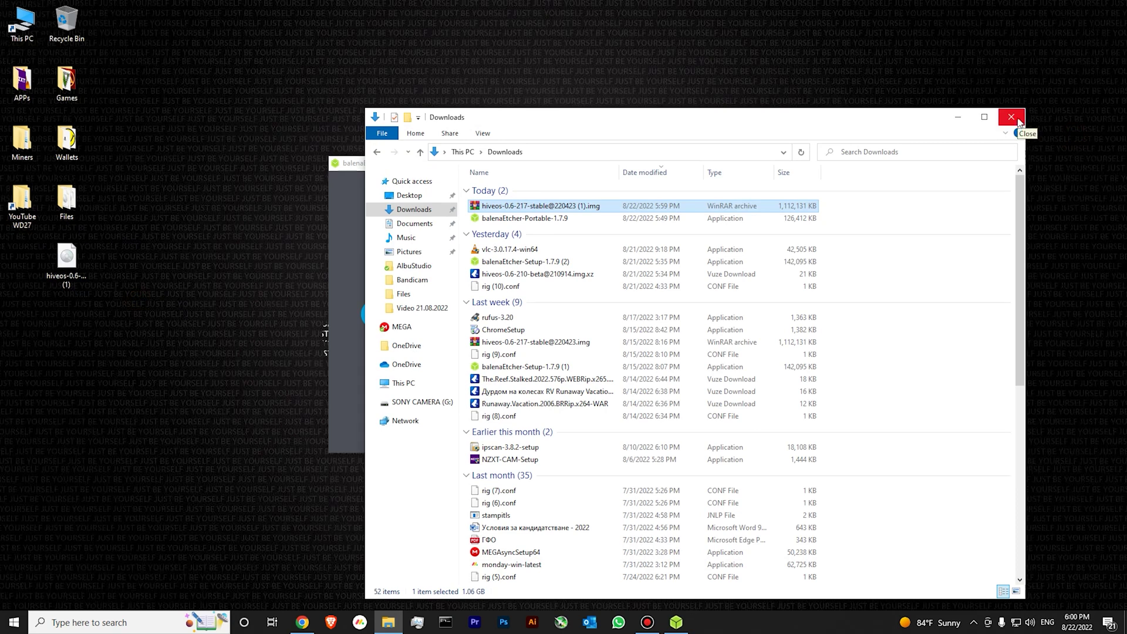
# - Close the Downloads window and cancel the Insert disk prompt for the USB drive
pyautogui.click(1018, 120)
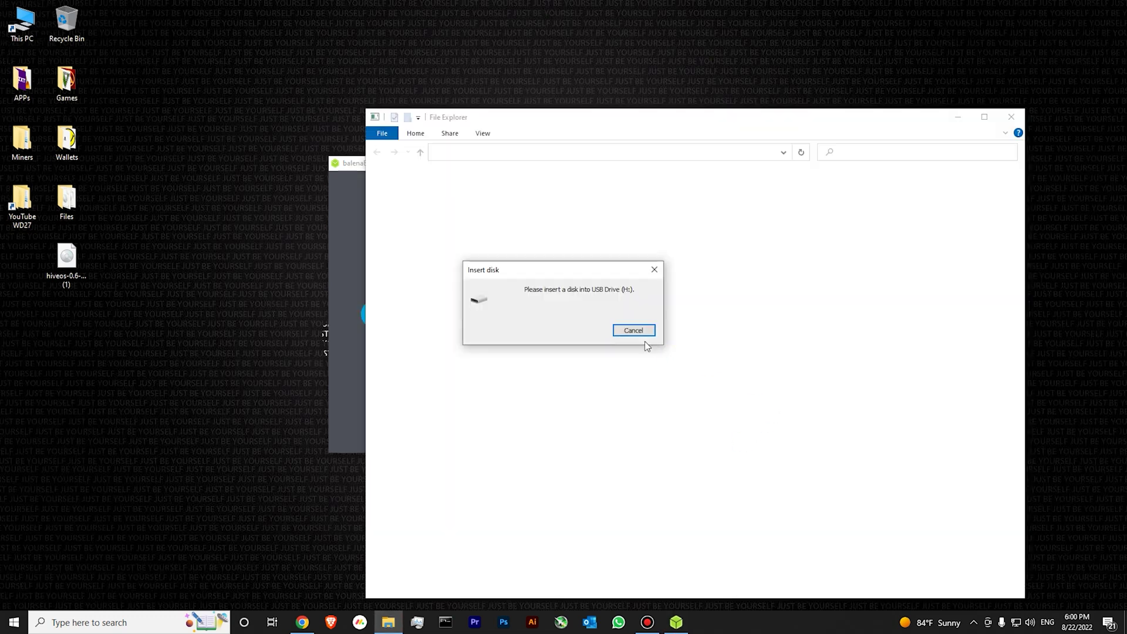
pyautogui.click(637, 331)
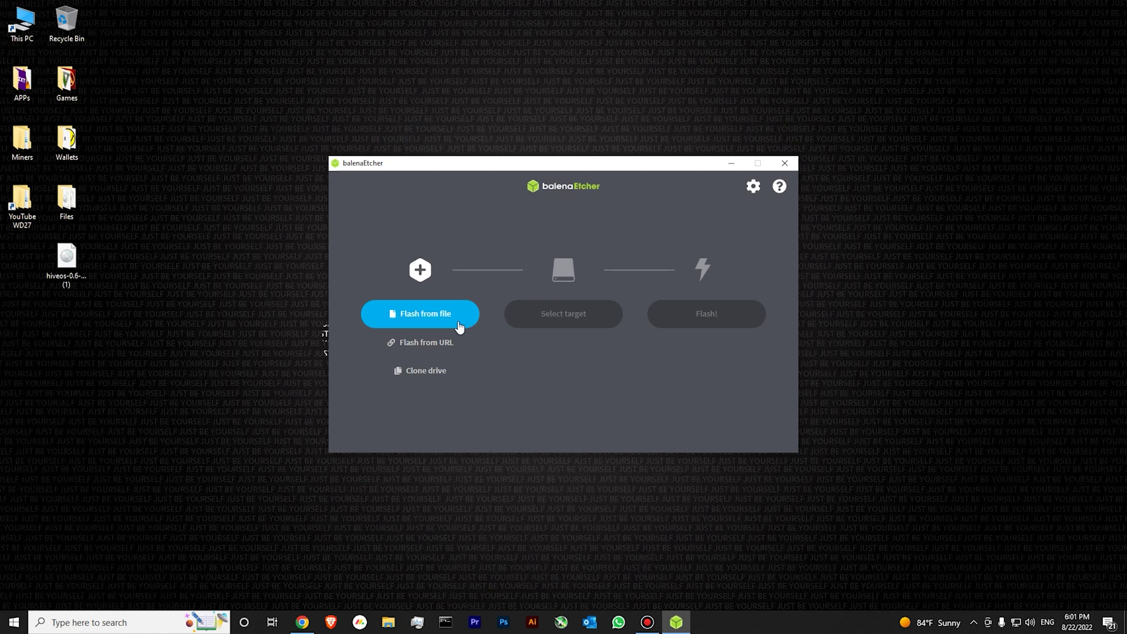
# - Flash the extracted Hive OS image onto the 15.4 GB SanDisk USB drive
pyautogui.click(460, 327)
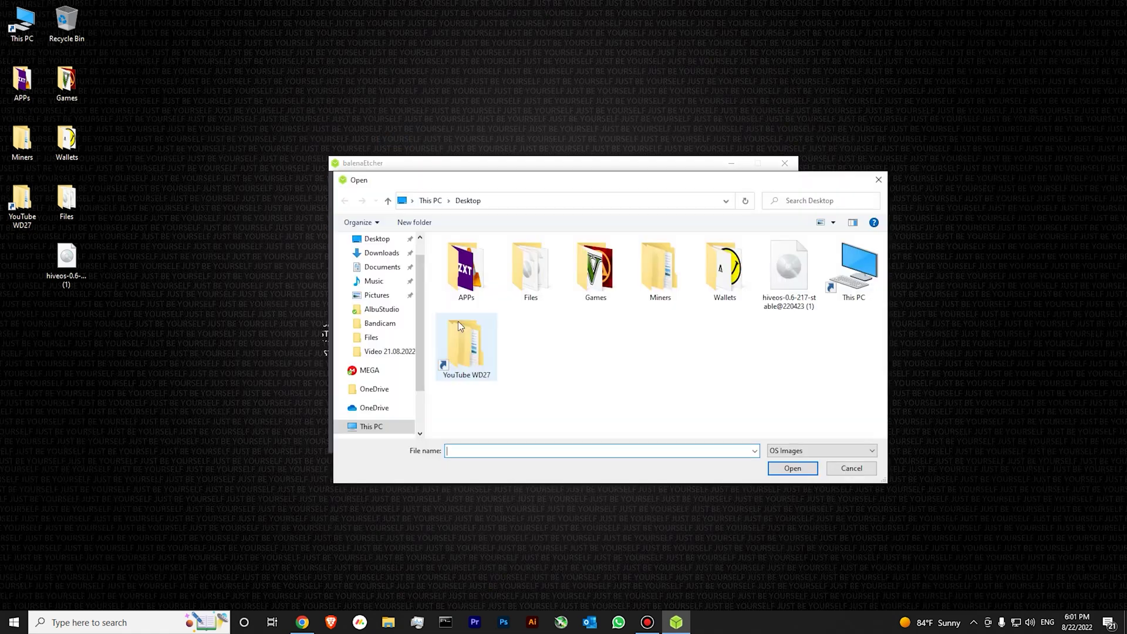
pyautogui.doubleClick(779, 283)
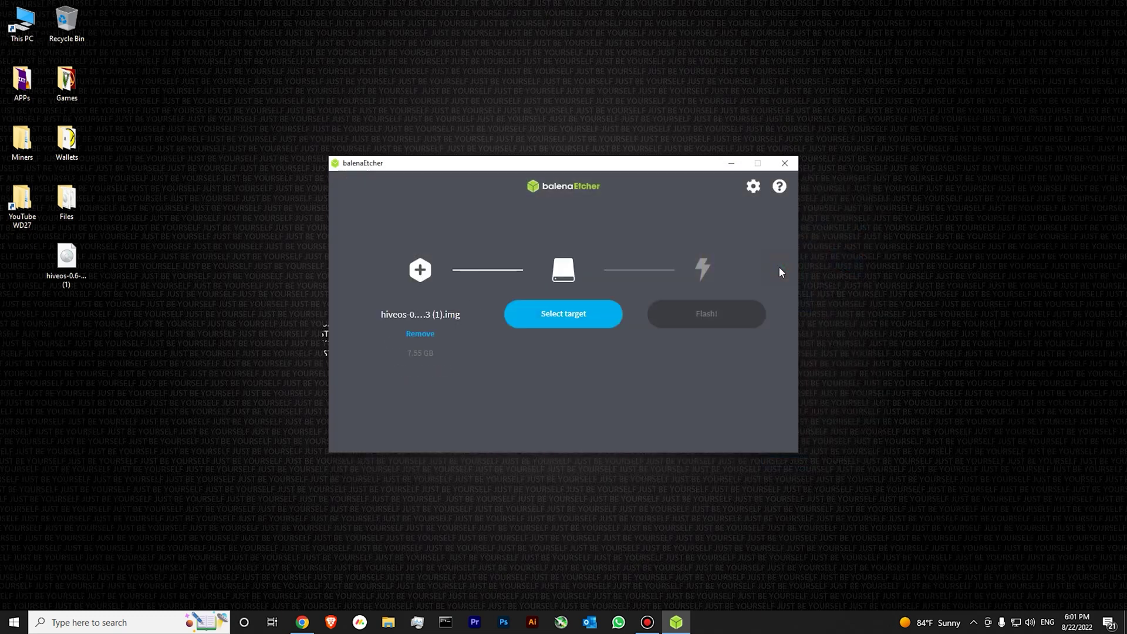
pyautogui.click(548, 317)
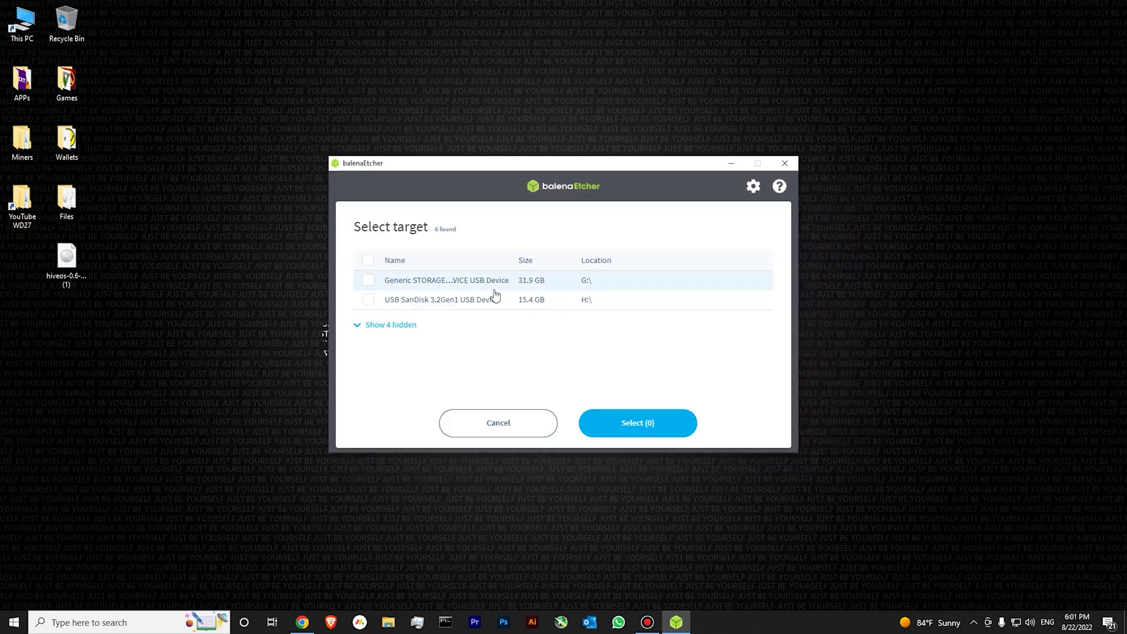
pyautogui.click(369, 300)
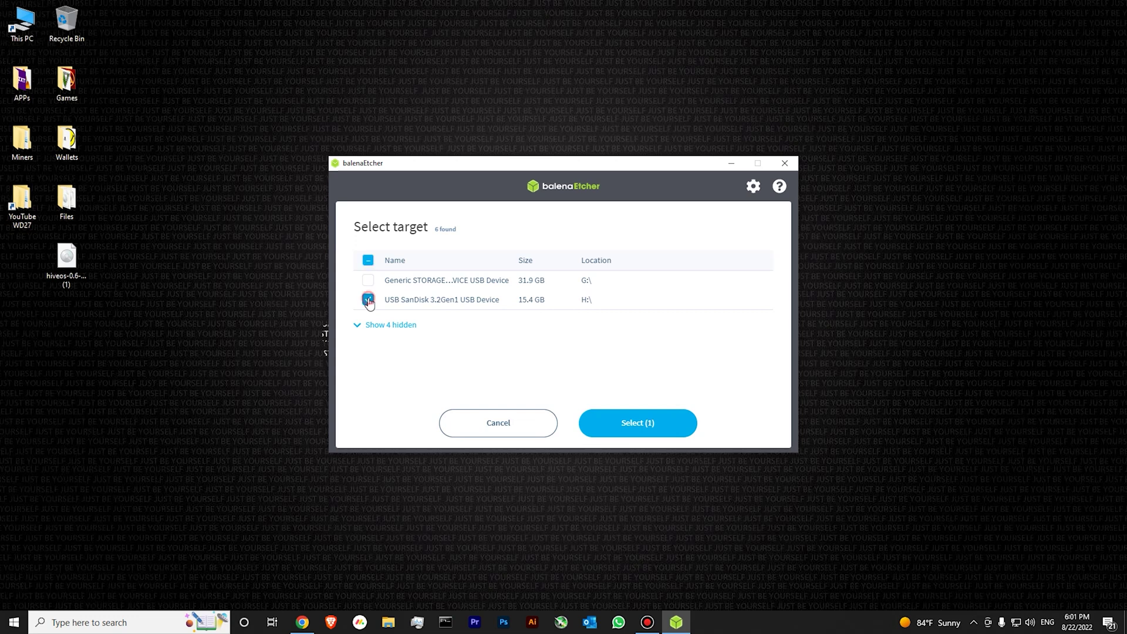
pyautogui.click(621, 428)
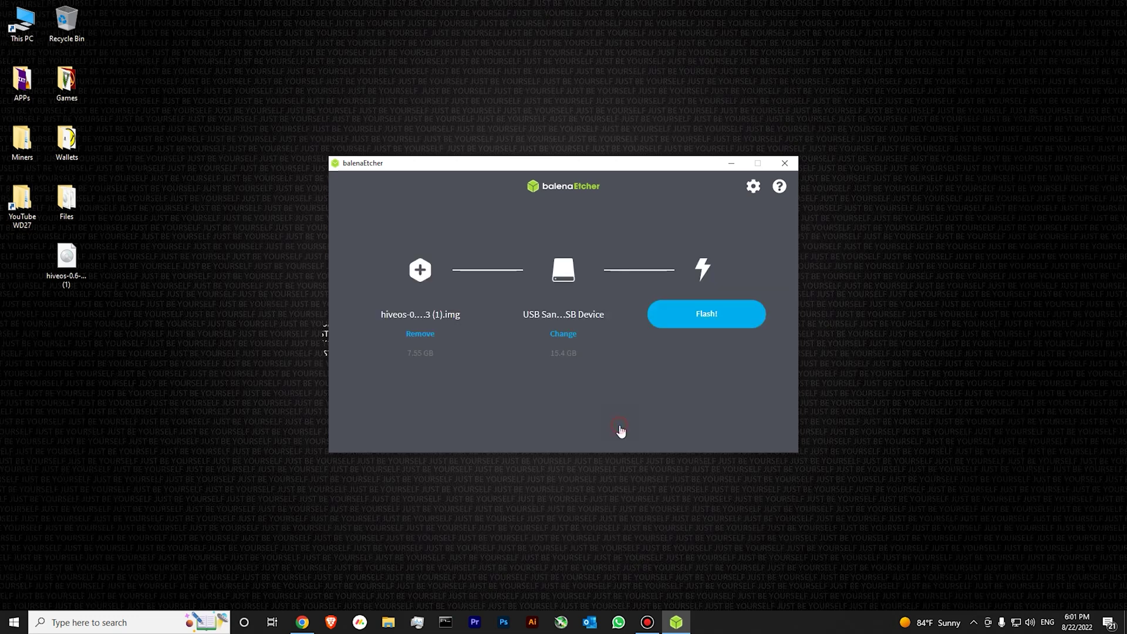
pyautogui.click(710, 328)
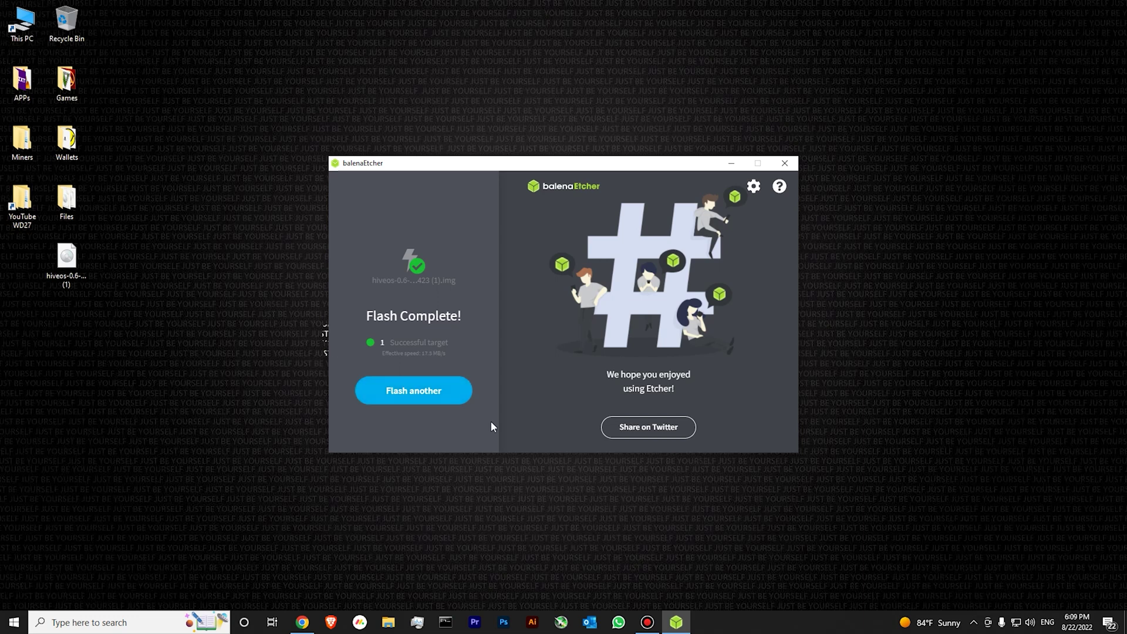
# - Close Etcher and return to the Install Hive OS page in the browser
pyautogui.click(784, 163)
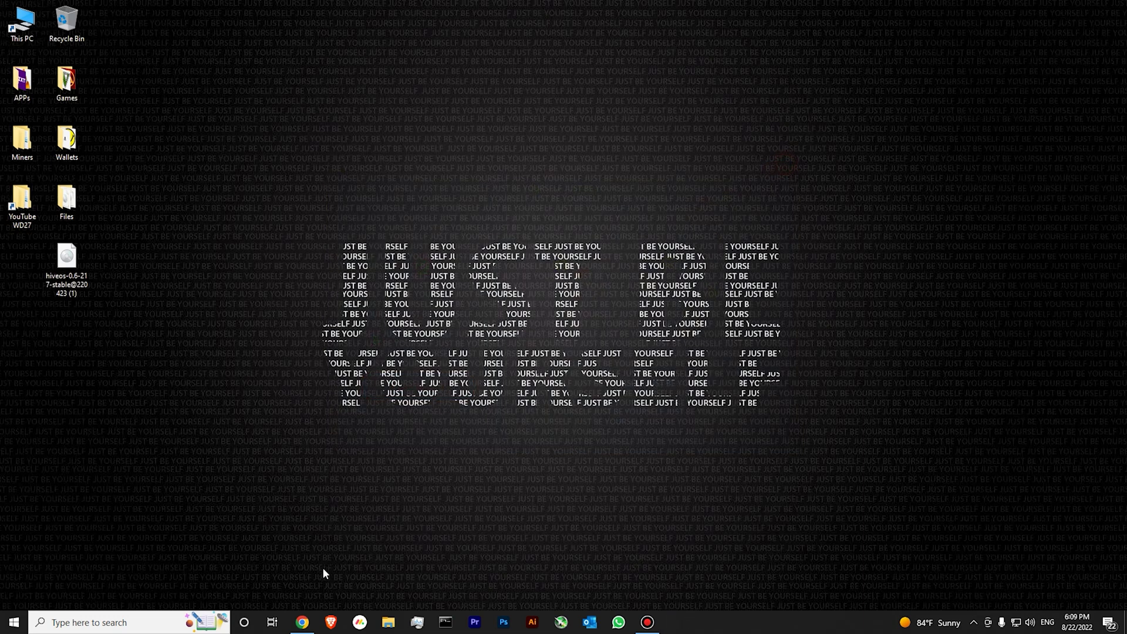
pyautogui.click(303, 623)
pyautogui.click(188, 10)
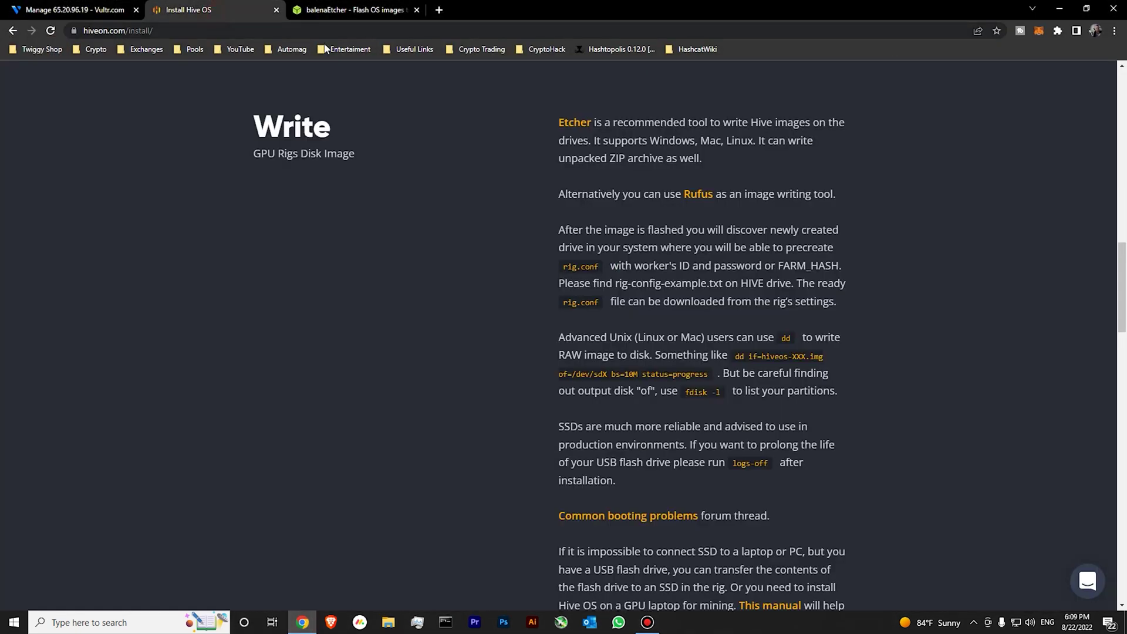
pyautogui.scroll(8, 504, 299)
pyautogui.scroll(8, 507, 323)
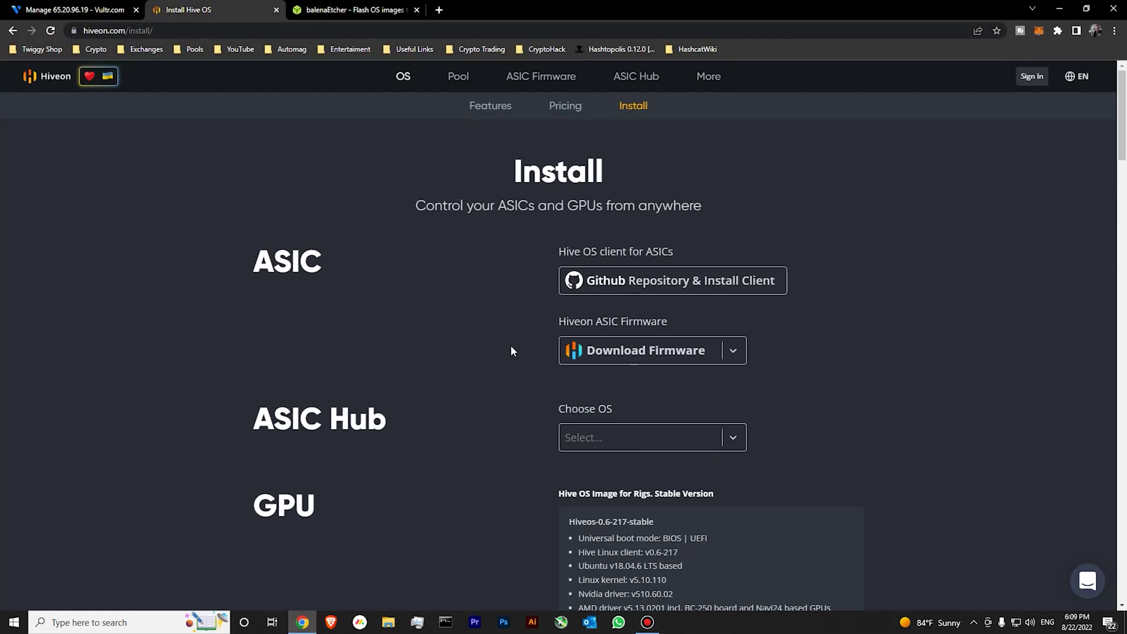
# - Sign in to Hive OS and open the Testbench worker's Settings in the main farm
pyautogui.click(1026, 77)
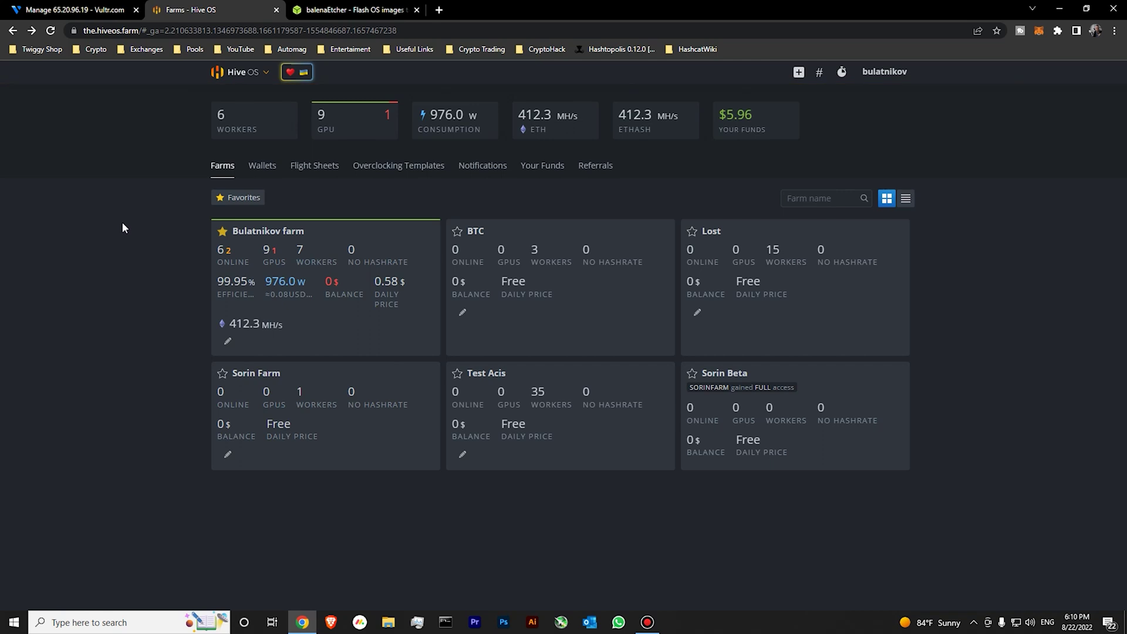
pyautogui.click(263, 281)
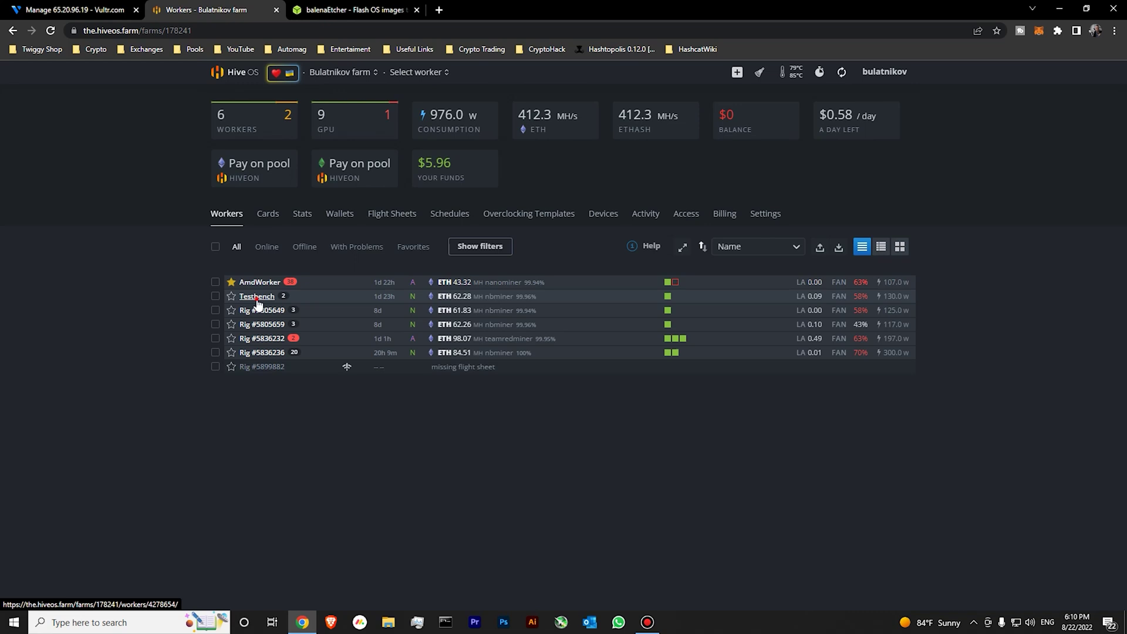
pyautogui.click(257, 302)
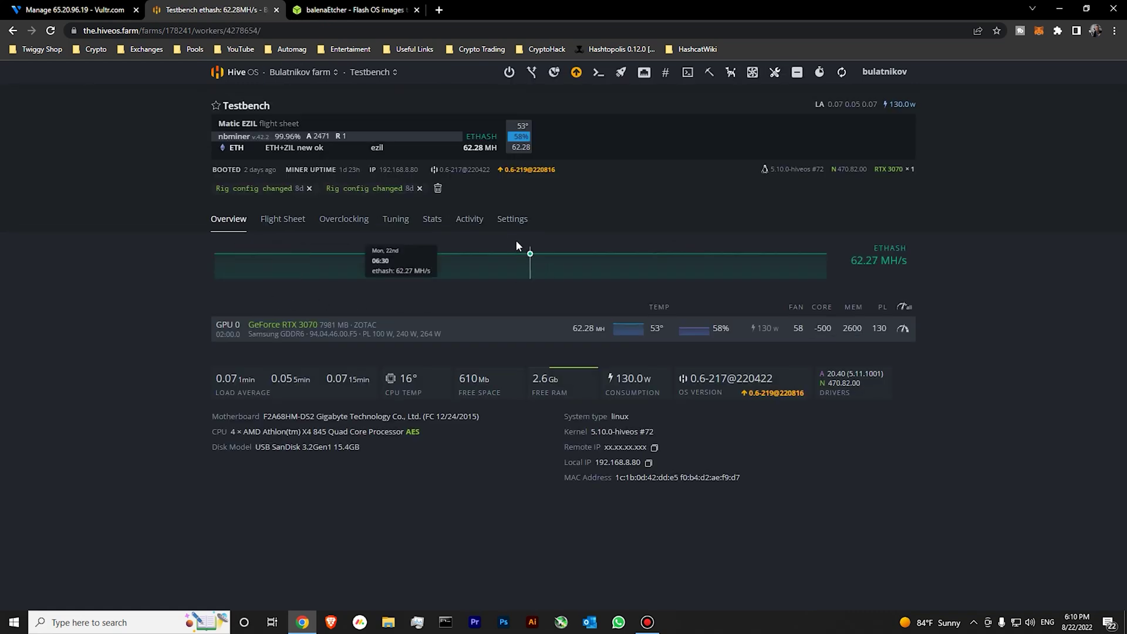
pyautogui.click(512, 221)
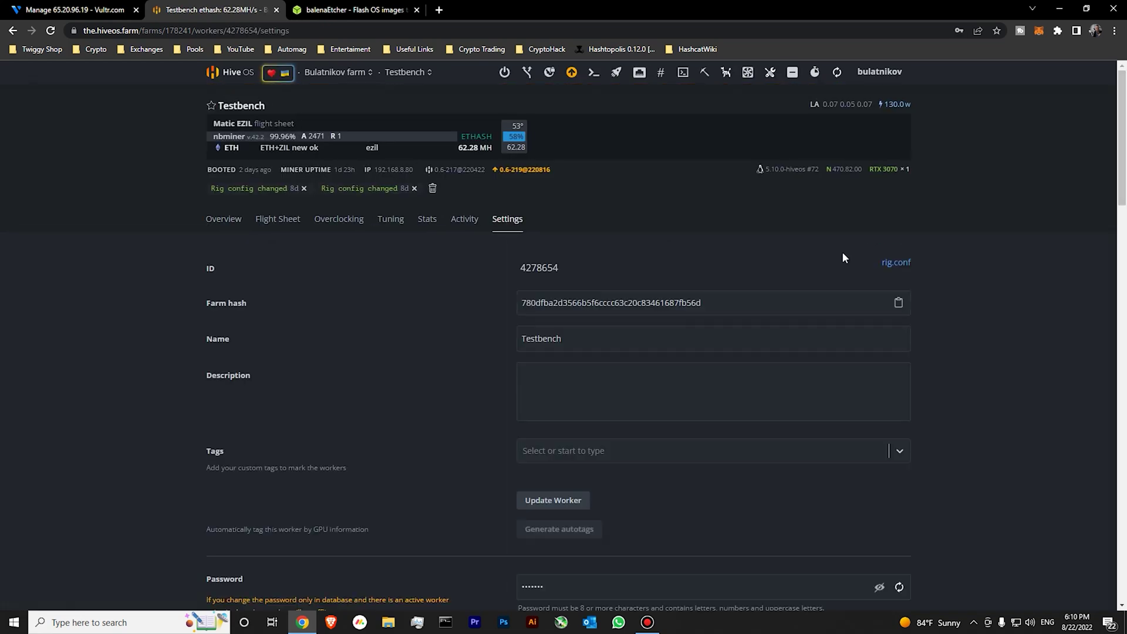
# - Download the Testbench rig.conf and rename the desktop copy 'rig (11).conf' to 'rig.conf'
pyautogui.click(897, 263)
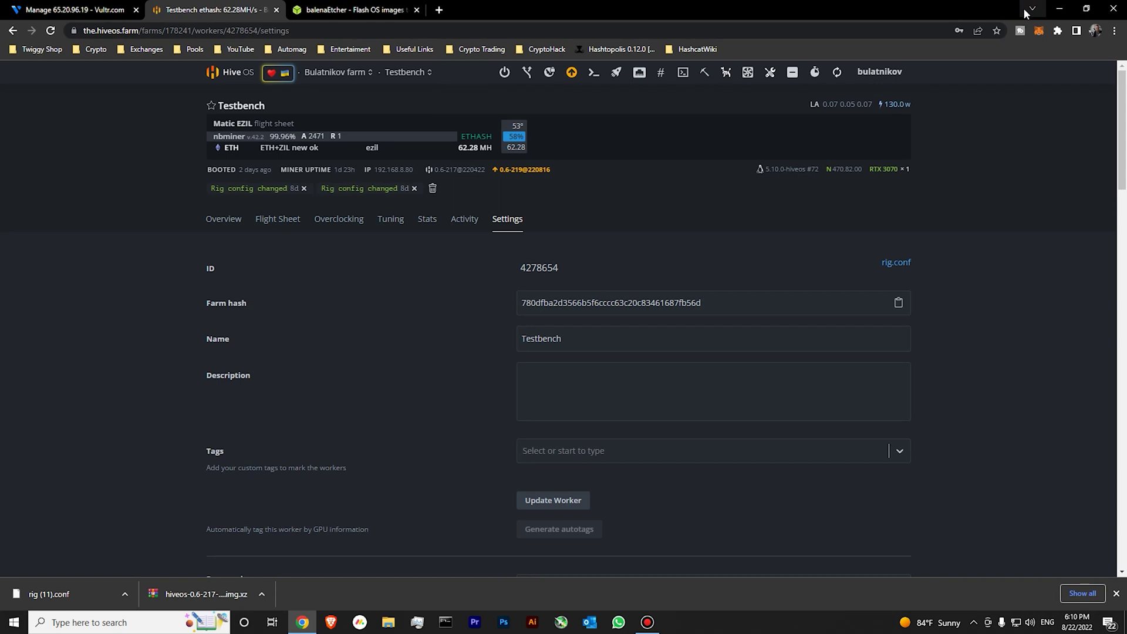
pyautogui.click(1087, 9)
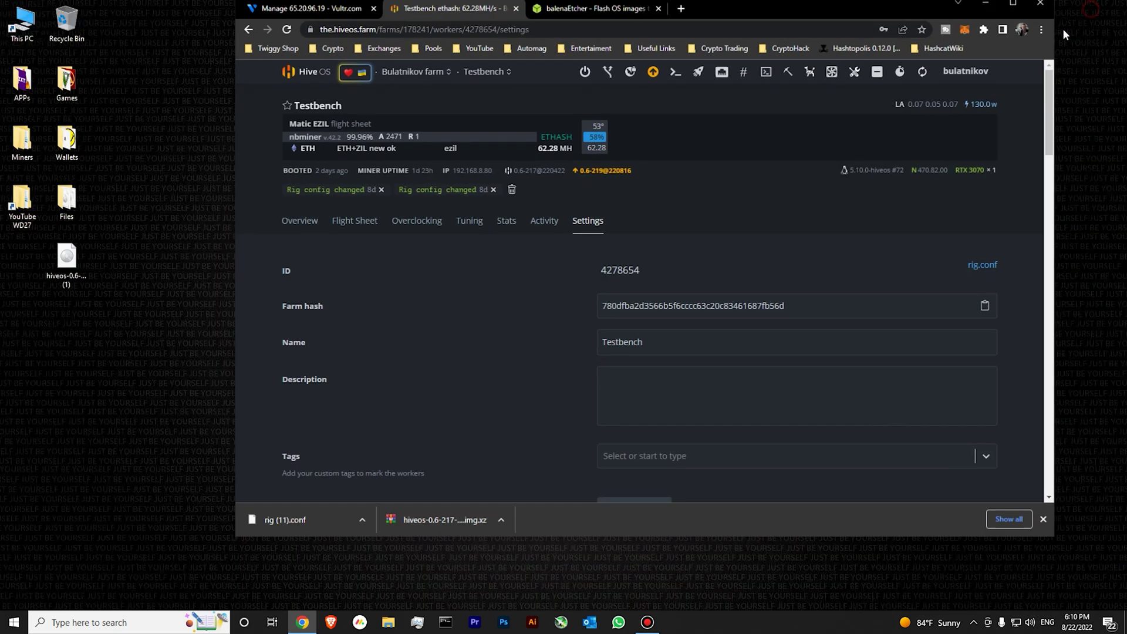
pyautogui.click(78, 402)
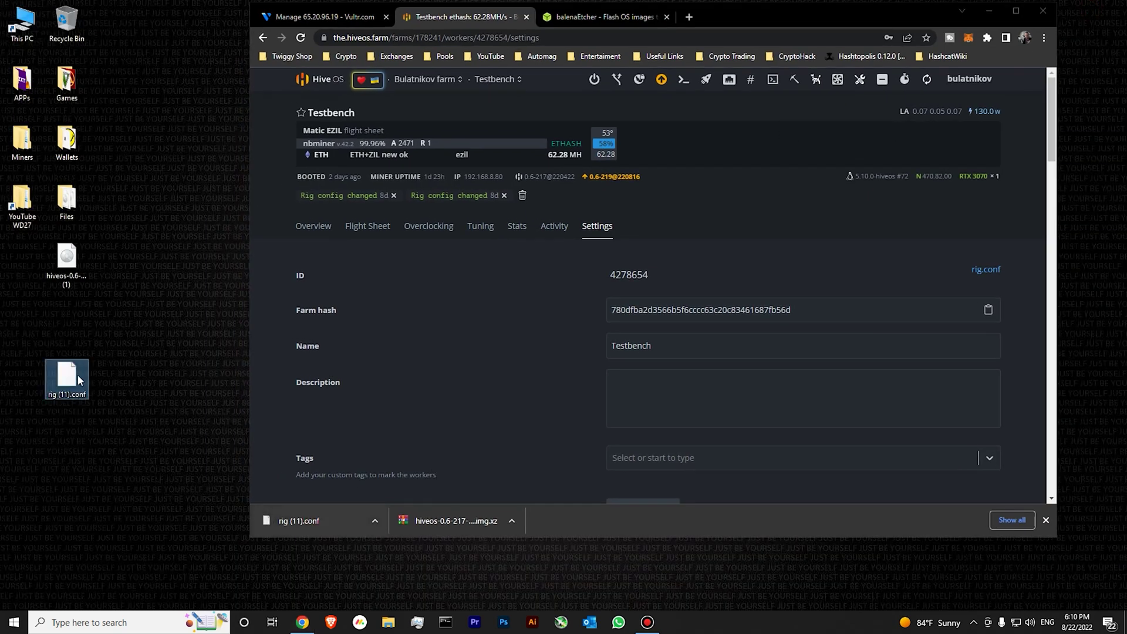
pyautogui.rightClick(76, 385)
pyautogui.click(97, 351)
pyautogui.click(69, 395)
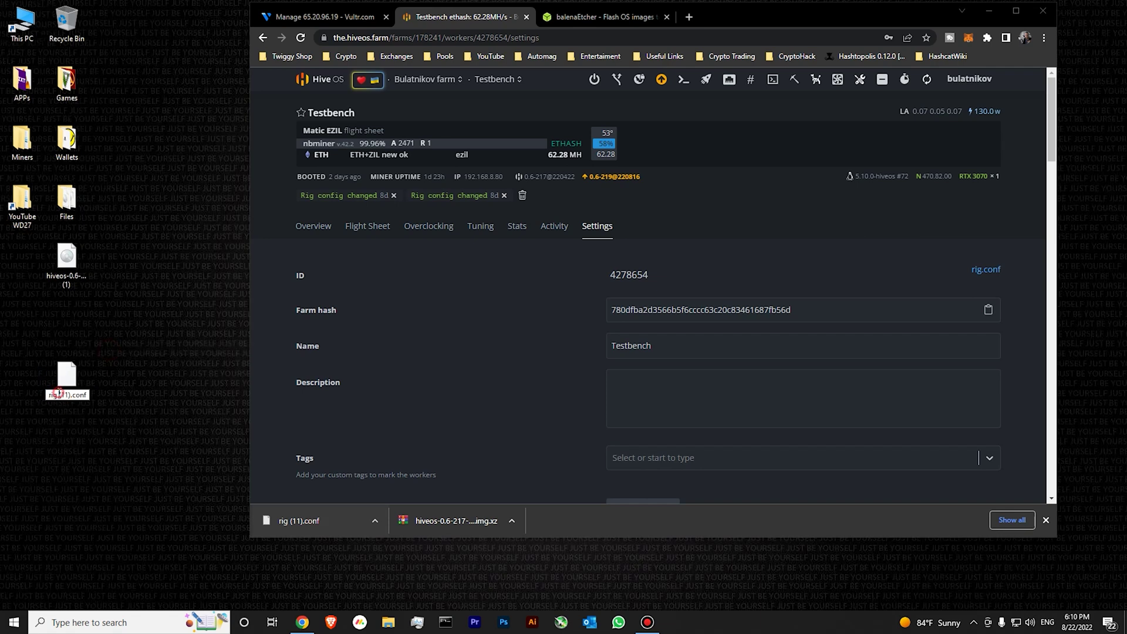
pyautogui.press('BackSpace')
pyautogui.press('BackSpace')
pyautogui.press('BackSpace')
pyautogui.press('BackSpace')
pyautogui.press('BackSpace')
pyautogui.click(115, 381)
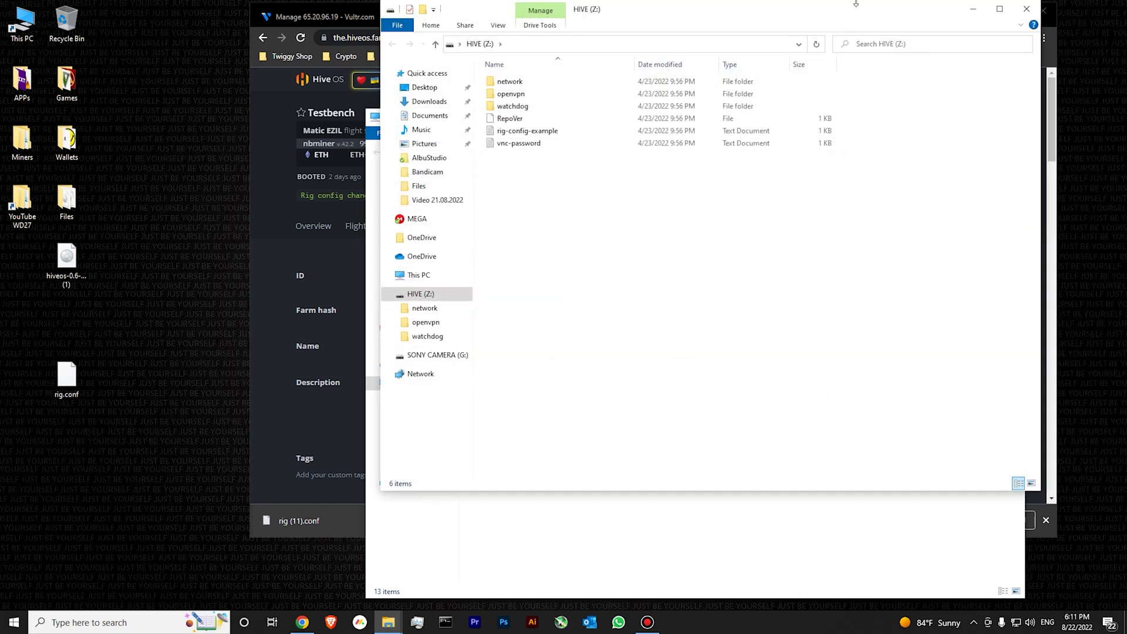
# - Drag the desktop rig.conf into the root of the HIVE (Z:) drive window
pyautogui.moveTo(852, 10); pyautogui.dragTo(574, 49)
pyautogui.click(961, 419)
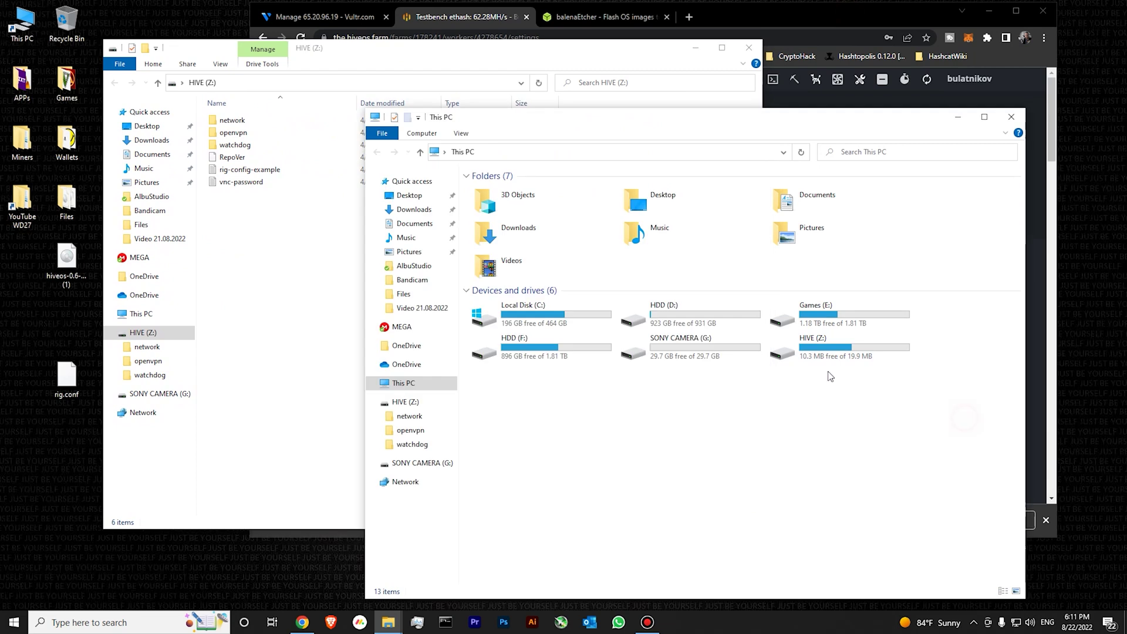
pyautogui.moveTo(437, 53); pyautogui.dragTo(665, 77)
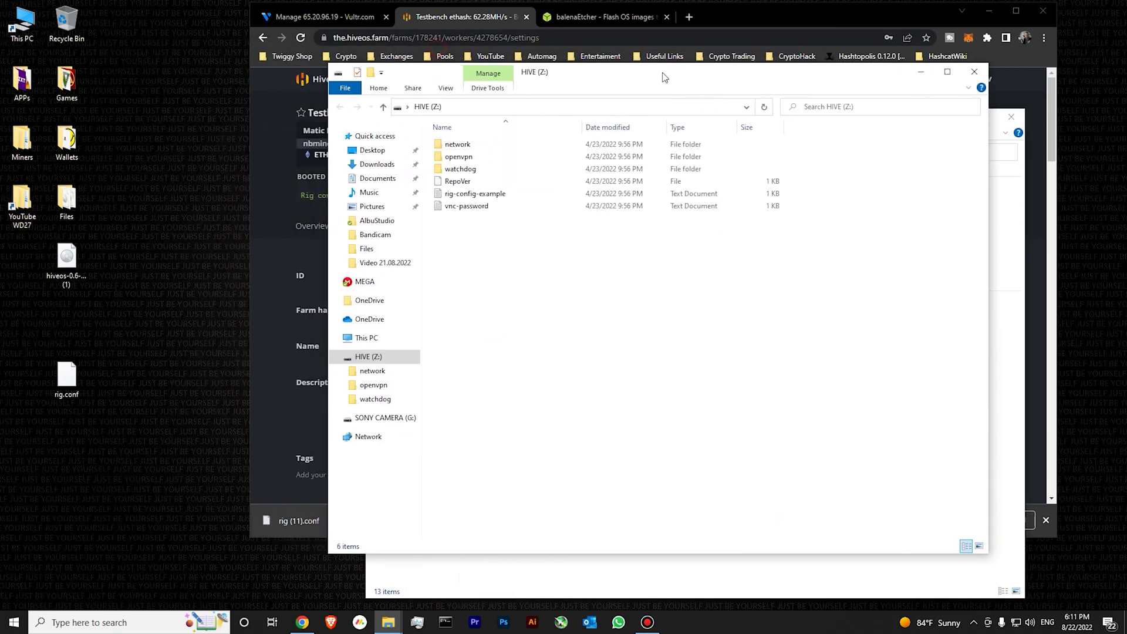
pyautogui.click(68, 372)
pyautogui.moveTo(67, 373); pyautogui.dragTo(486, 297)
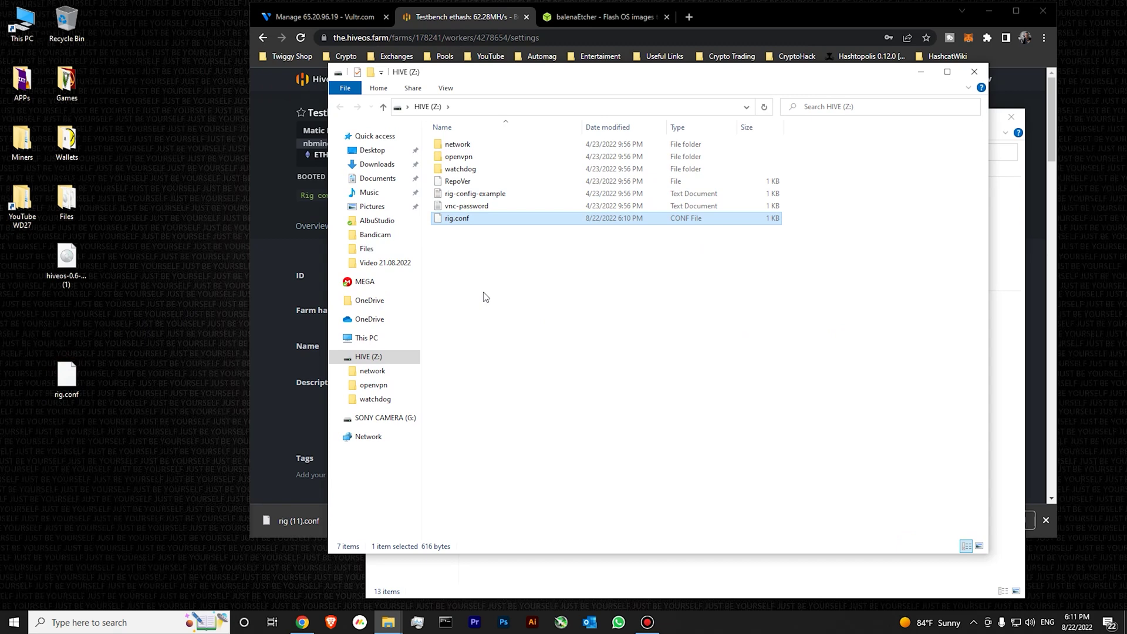